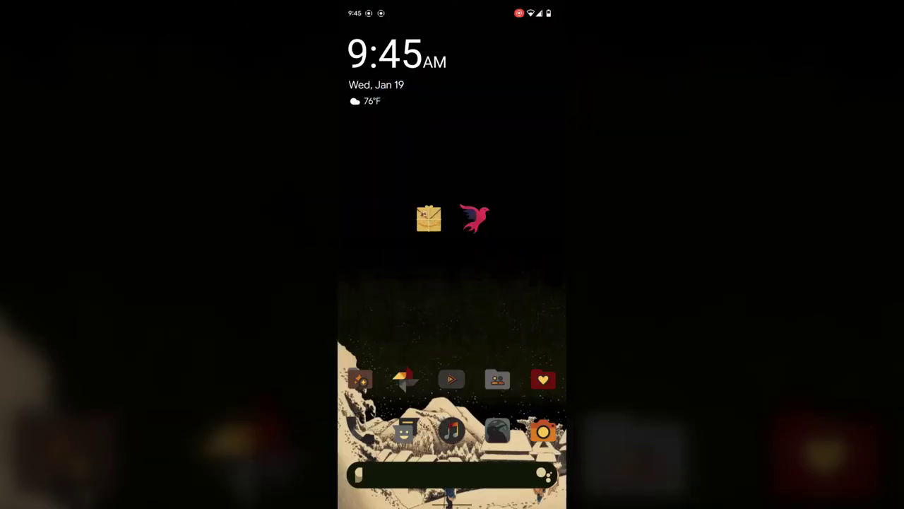
Step: In AdAway, add the wildcard hostname *amazon* as an Allowed list entry
left_click(475, 217)
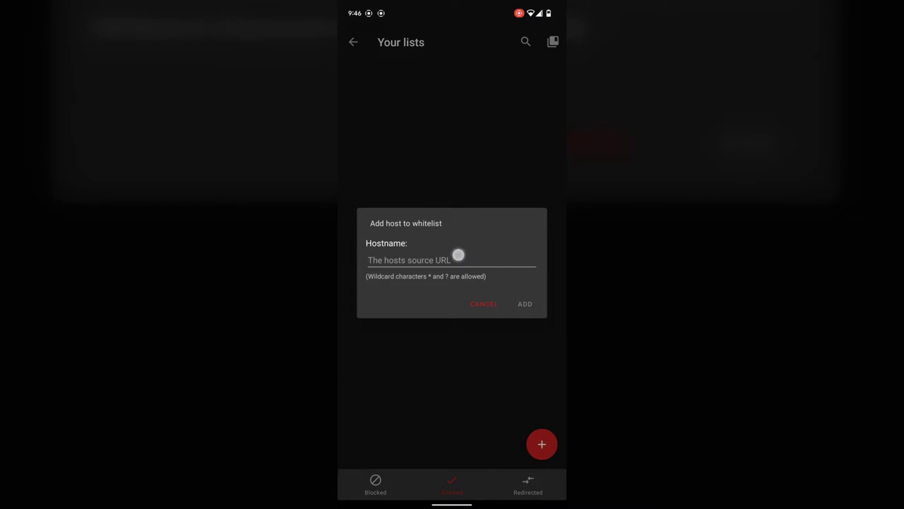
type("*am")
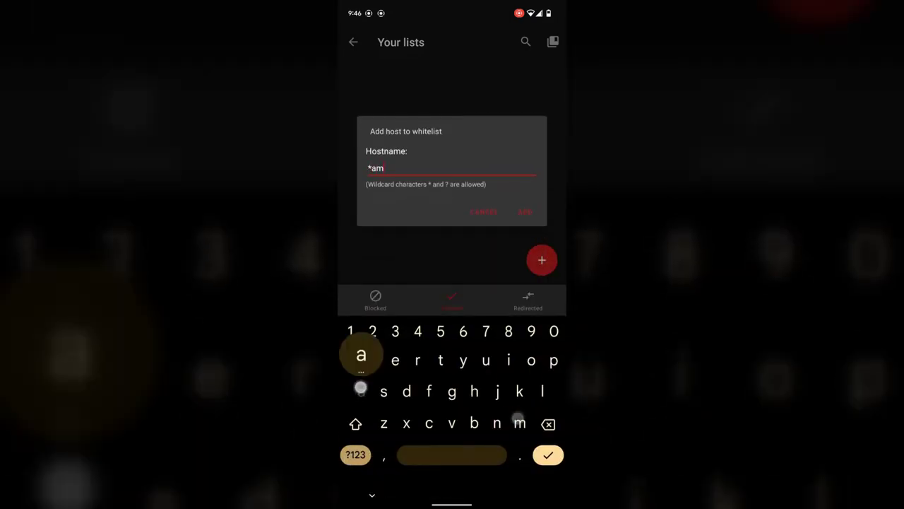
type("azon")
left_click(355, 454)
type("*")
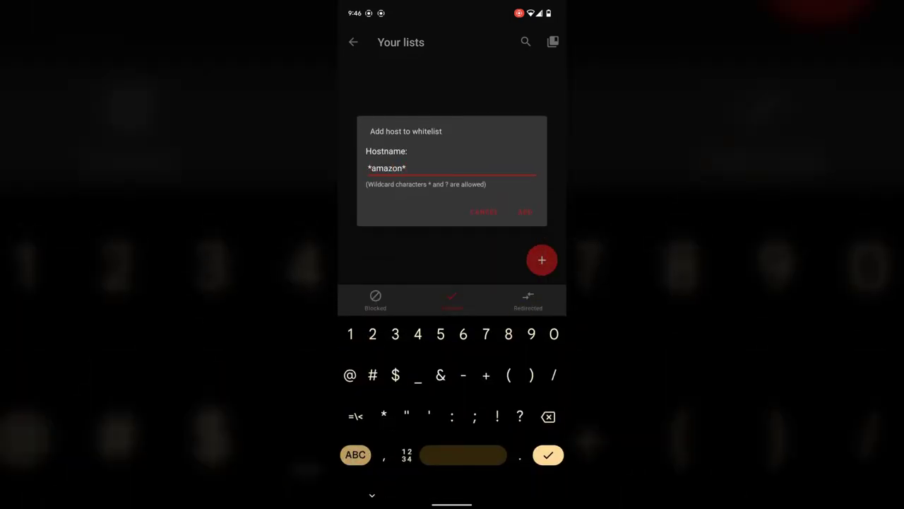
left_click(528, 210)
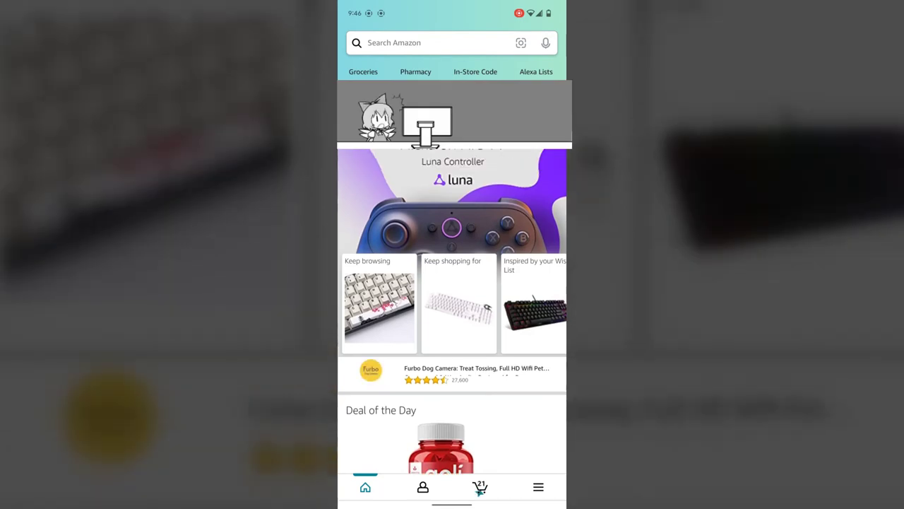
scroll(452, 283, "down", 5)
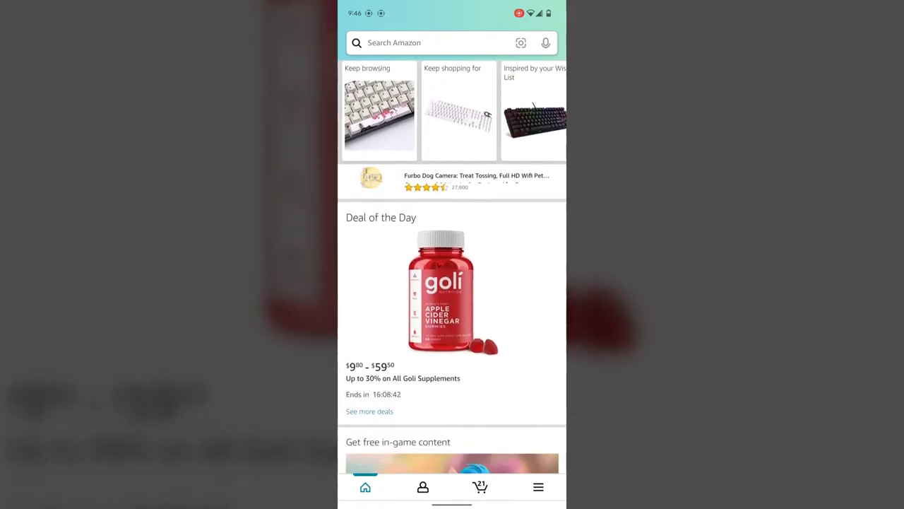
scroll(452, 283, "down", 5)
scroll(452, 283, "down", 5)
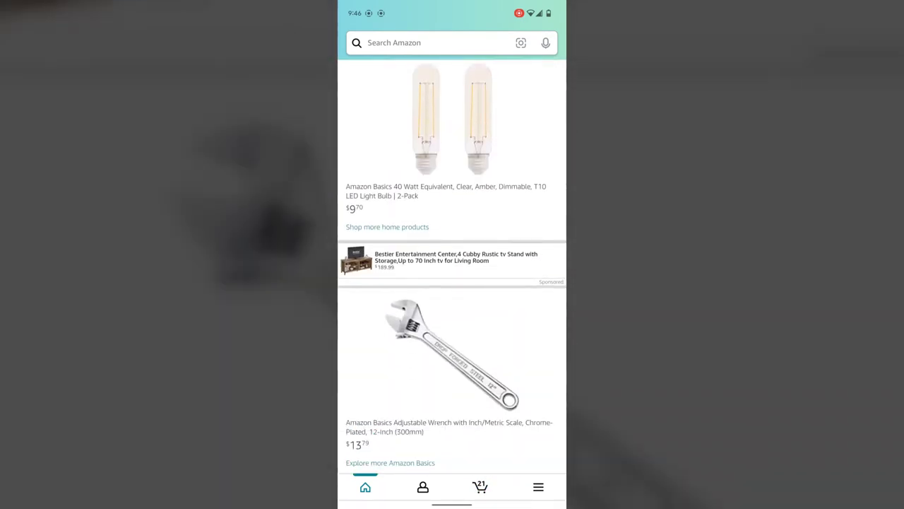